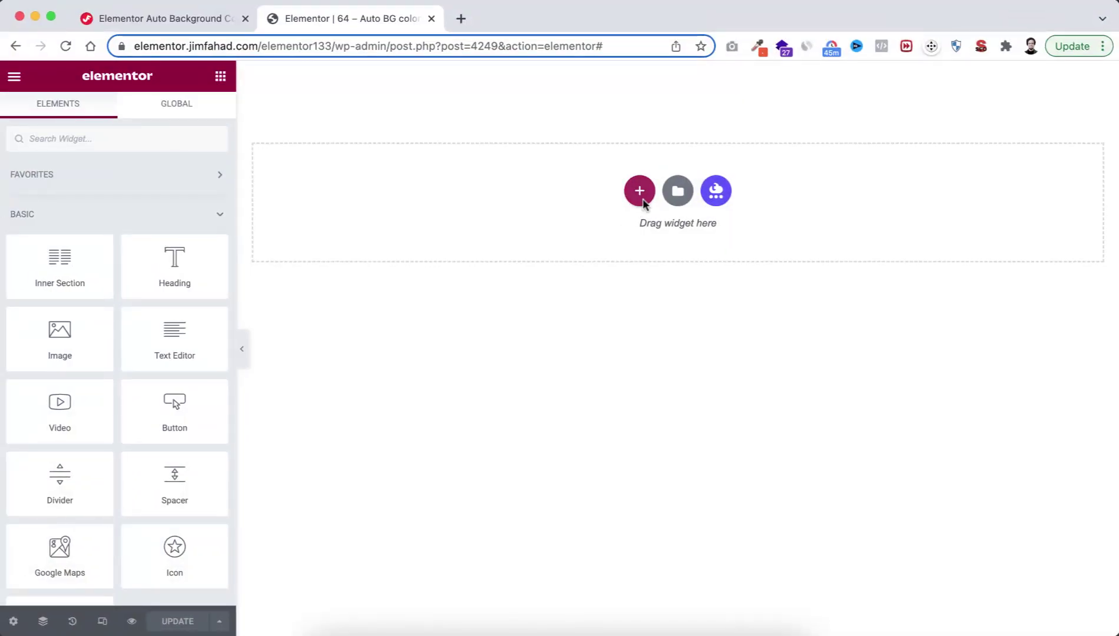
# Add a single-column section with a minimum height of 100 VH.
pyautogui.click(641, 193)
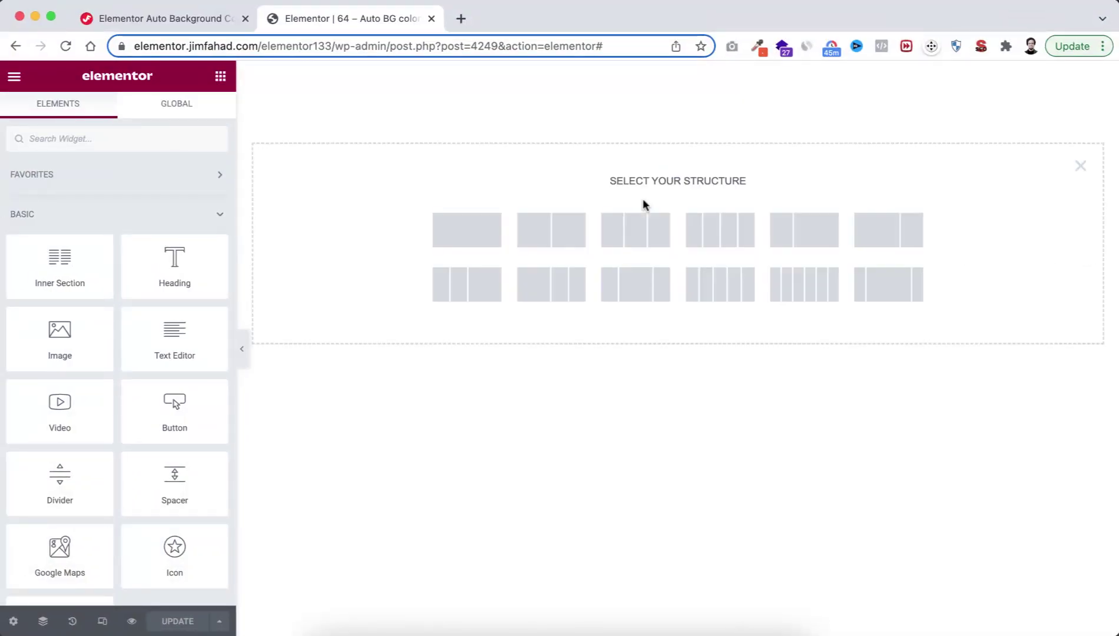
pyautogui.click(474, 233)
pyautogui.click(212, 310)
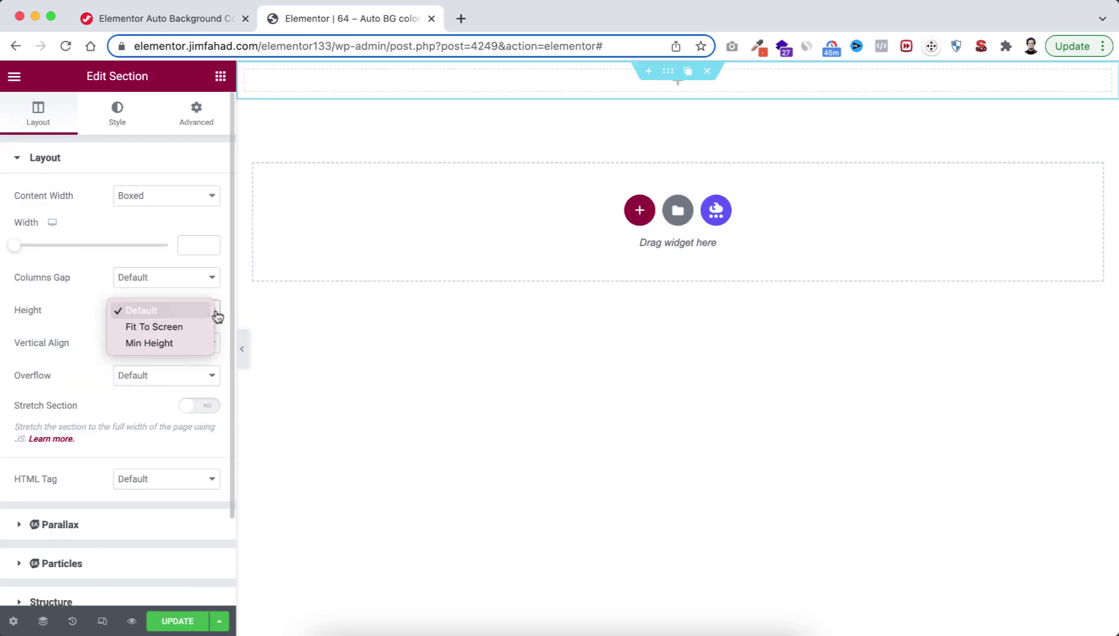
pyautogui.click(177, 343)
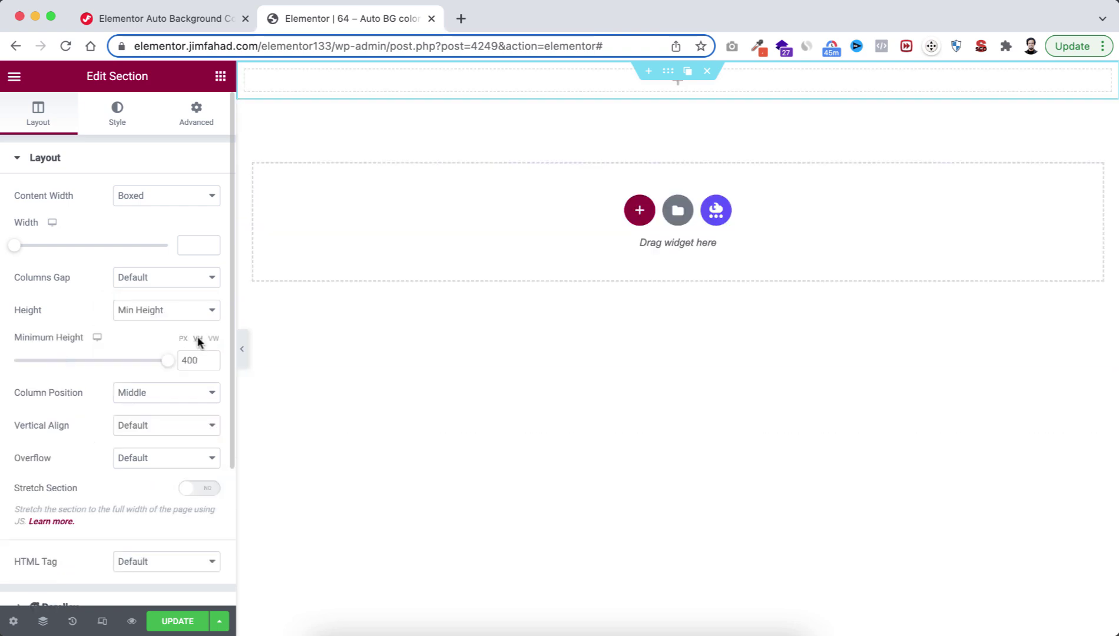
pyautogui.moveTo(167, 361)
pyautogui.mouseDown()
pyautogui.moveTo(155, 360)
pyautogui.moveTo(171, 361)
pyautogui.mouseUp()
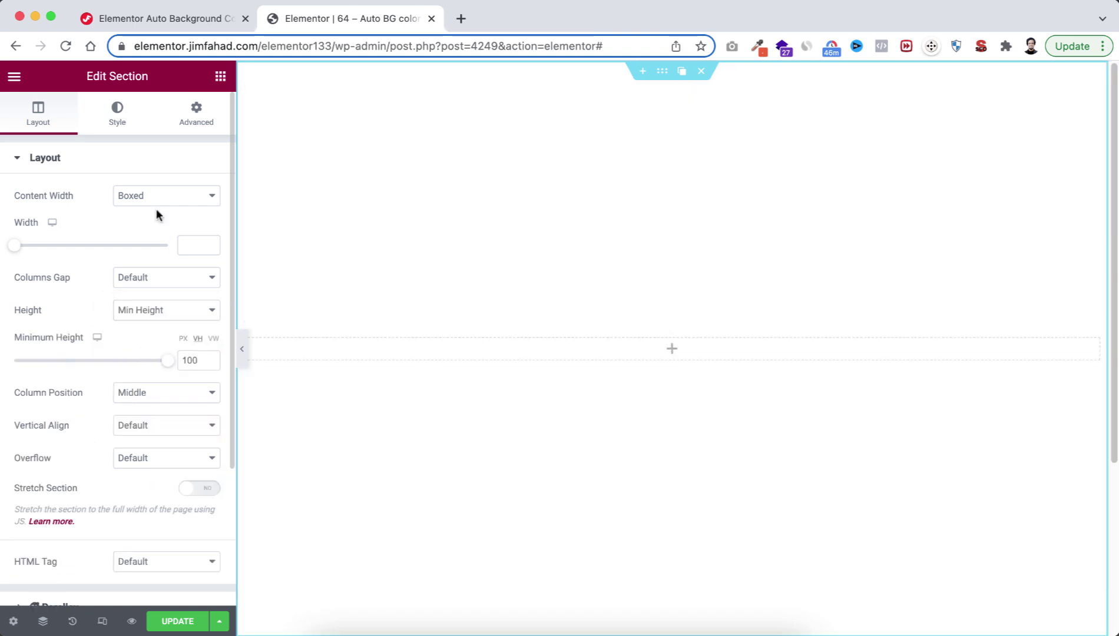
# Give the section a classic solid black (#000000) background.
pyautogui.click(107, 114)
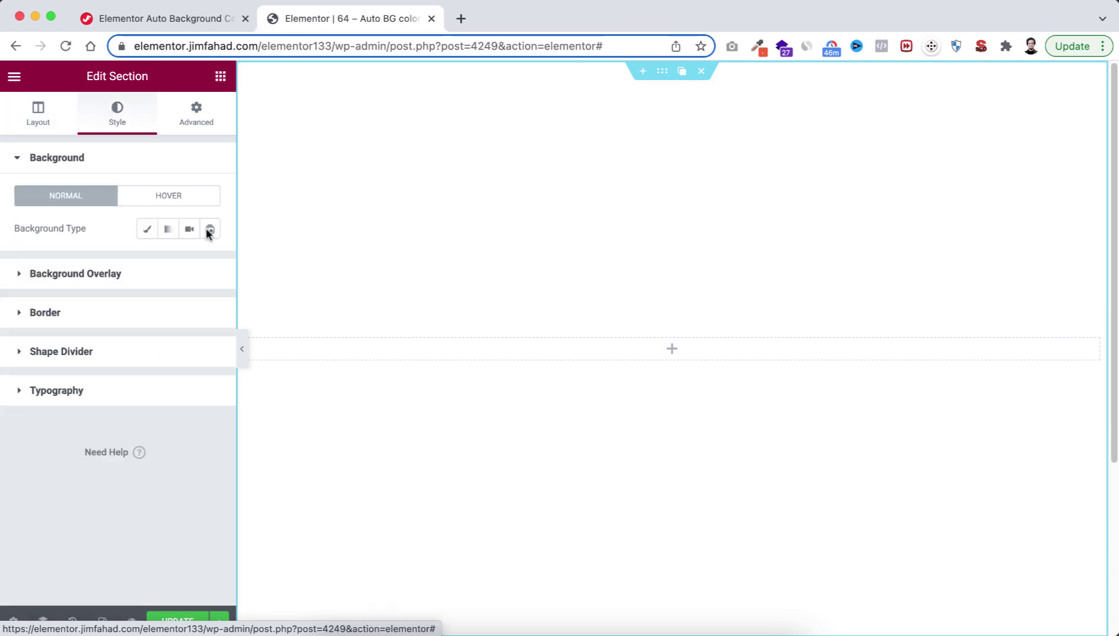
pyautogui.click(148, 230)
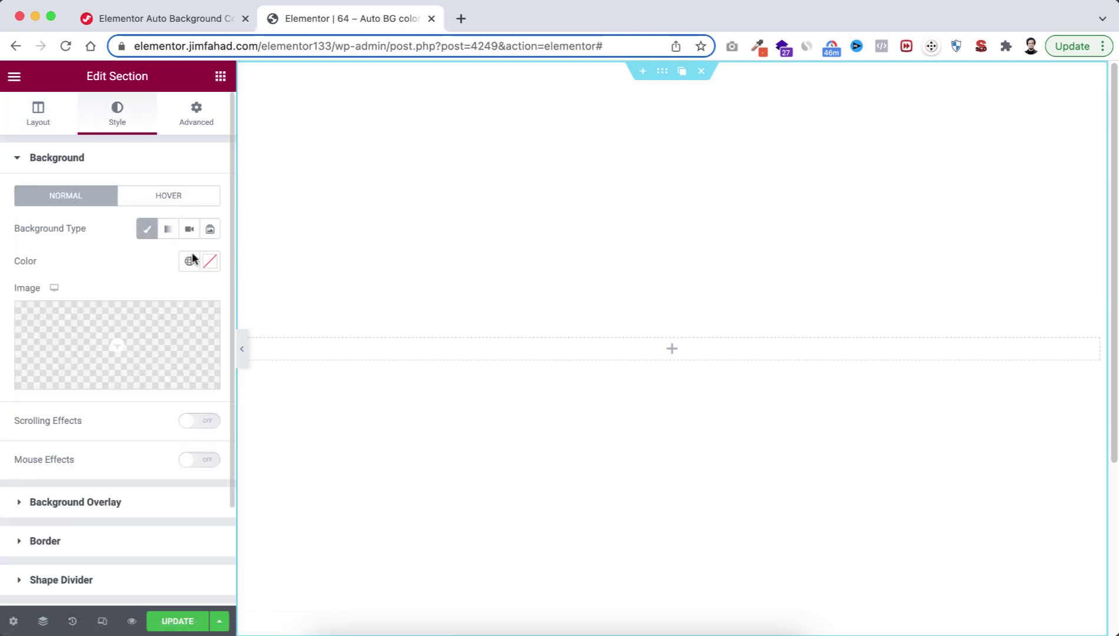
pyautogui.click(210, 262)
pyautogui.click(65, 445)
pyautogui.moveTo(65, 445); pyautogui.dragTo(31, 449)
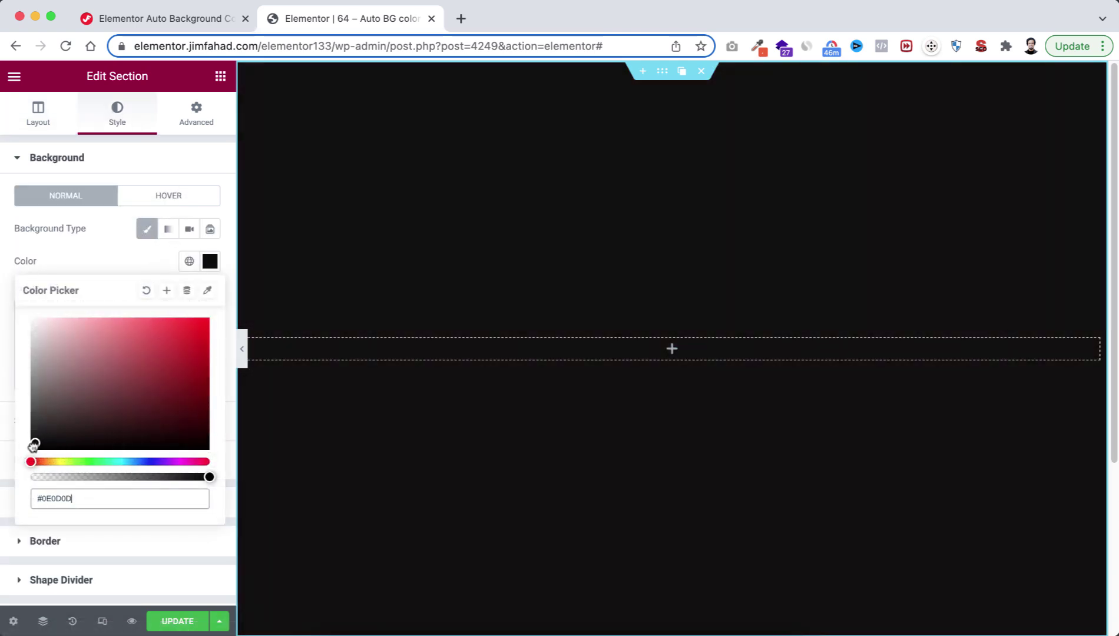
# Add a center-aligned Heading widget titled 'Focus On Background' to the black section.
pyautogui.click(225, 87)
pyautogui.click(220, 77)
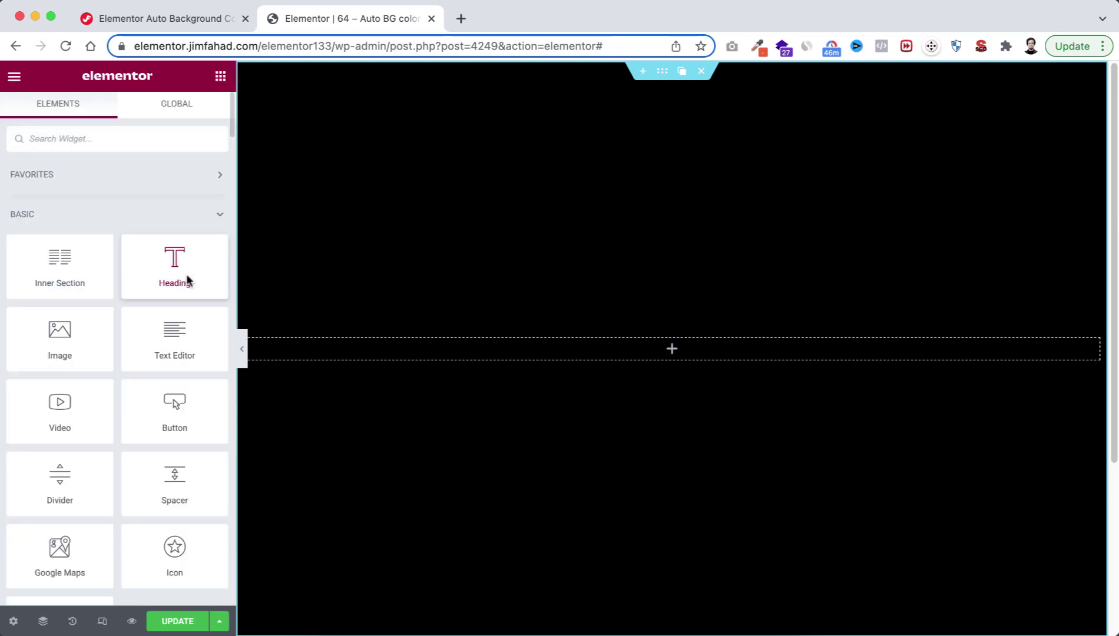
pyautogui.moveTo(186, 274); pyautogui.dragTo(542, 368)
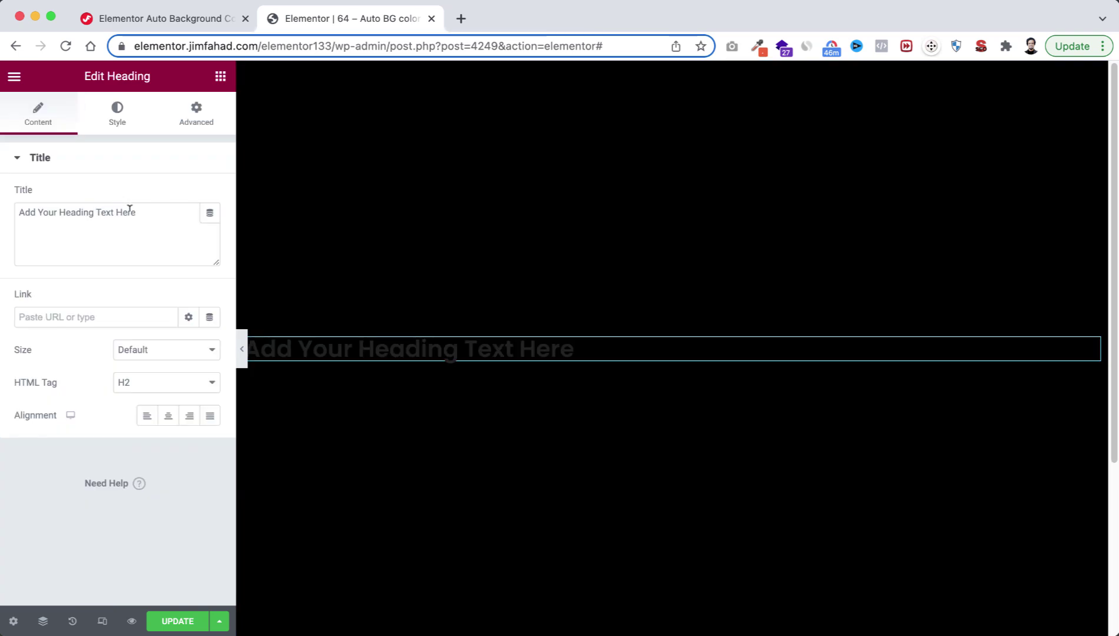
pyautogui.click(129, 209)
pyautogui.hotkey('ctrl', 'a')
pyautogui.write('Focus On Back')
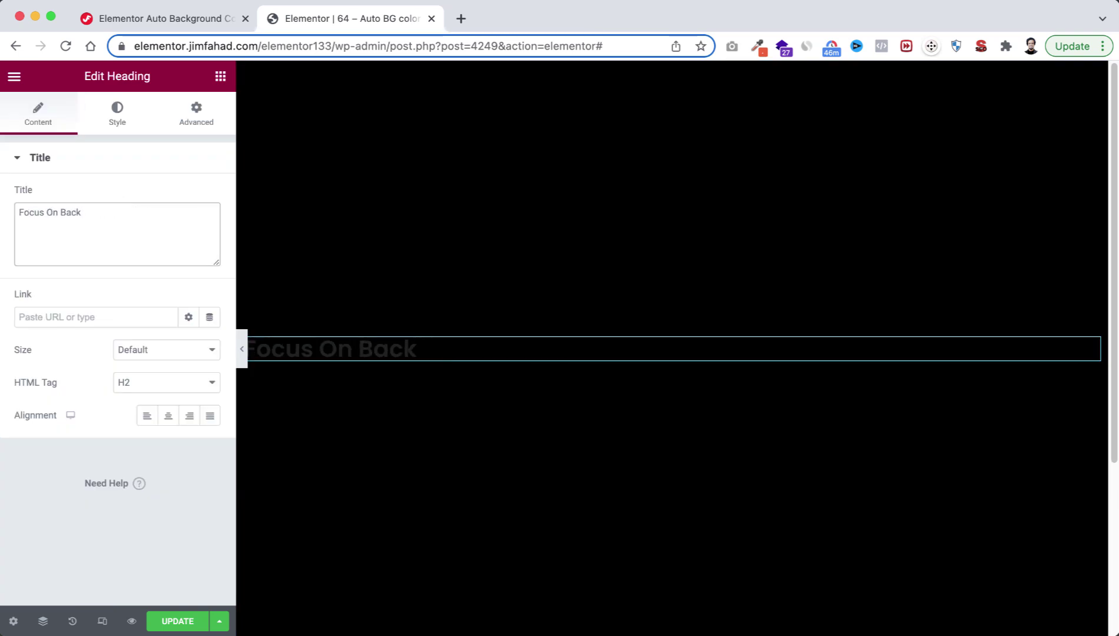
pyautogui.write('ground')
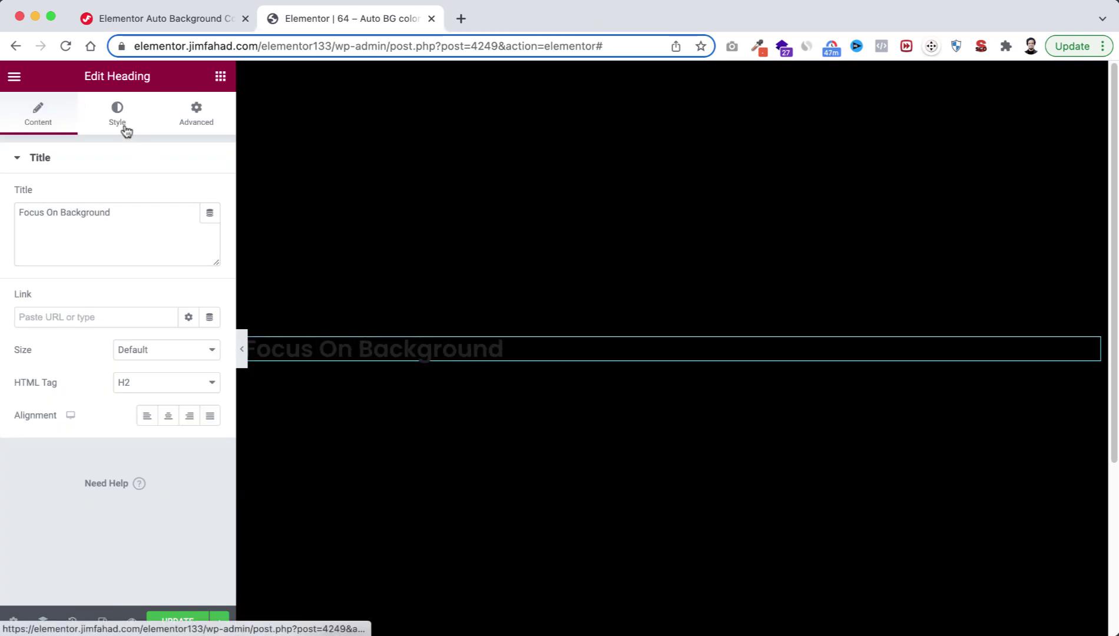
pyautogui.click(125, 129)
pyautogui.click(38, 112)
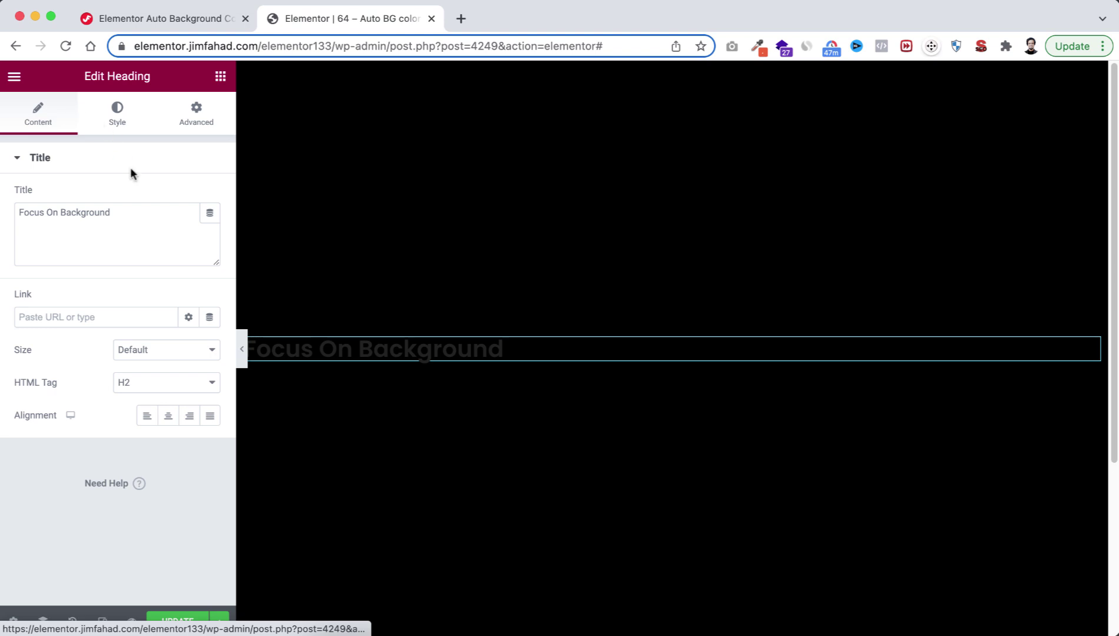
pyautogui.click(169, 417)
# Style the heading with white text color and a 68 px font size.
pyautogui.click(113, 120)
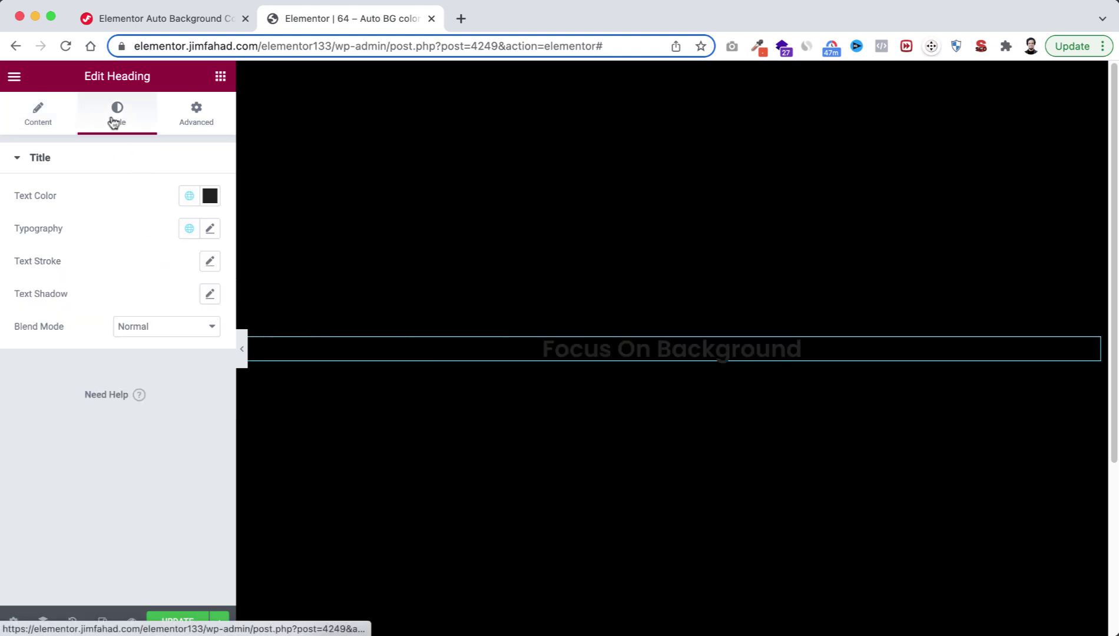
pyautogui.click(210, 195)
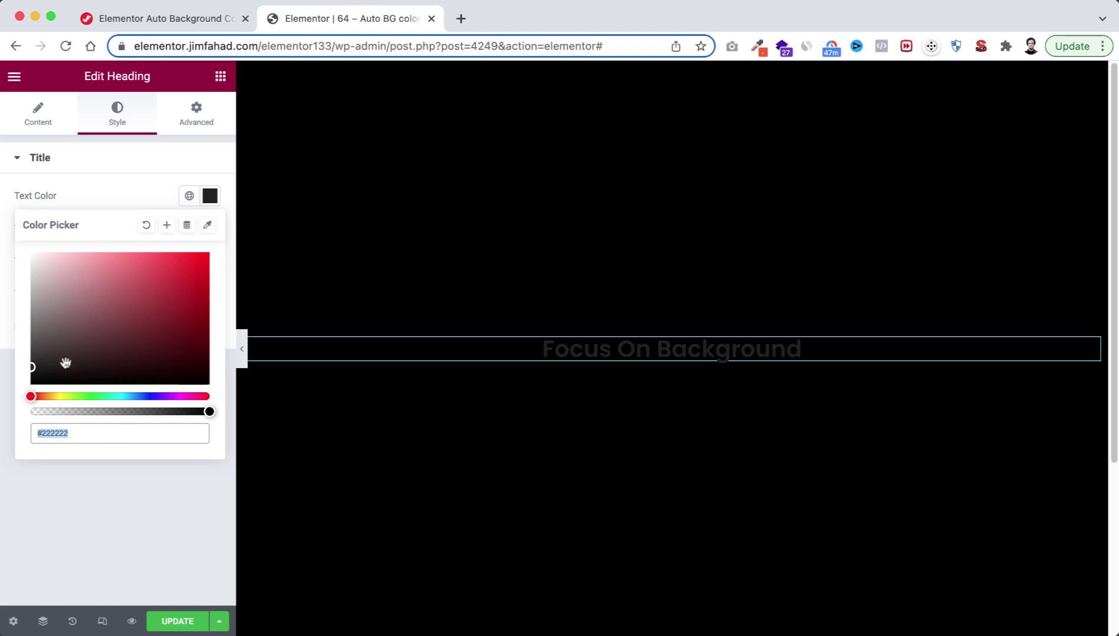
pyautogui.moveTo(43, 368); pyautogui.dragTo(45, 237)
pyautogui.click(210, 197)
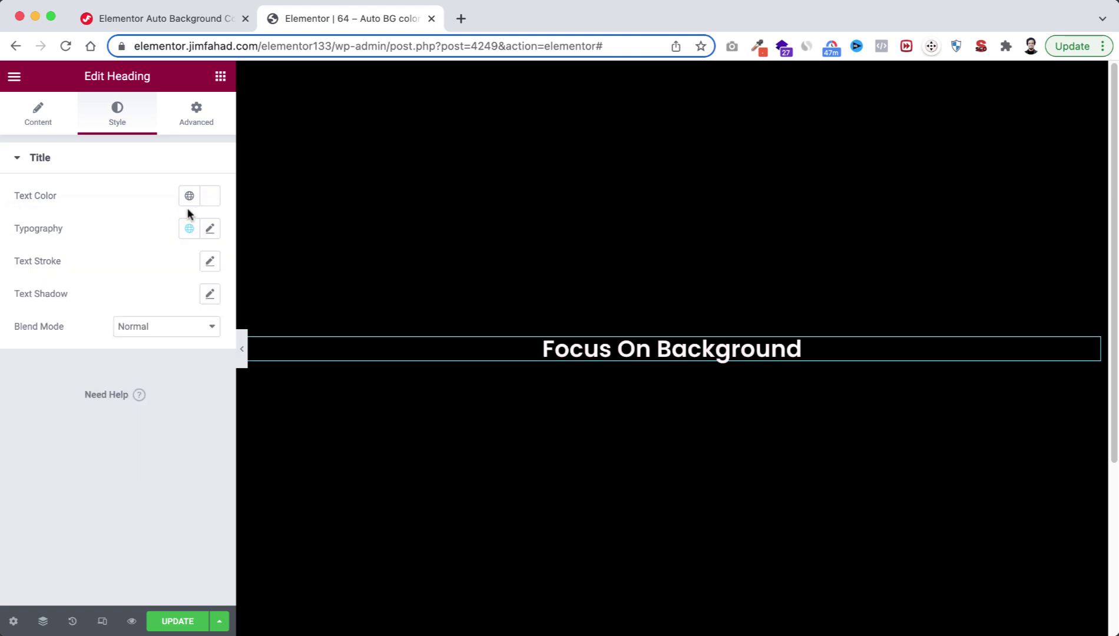
pyautogui.click(213, 230)
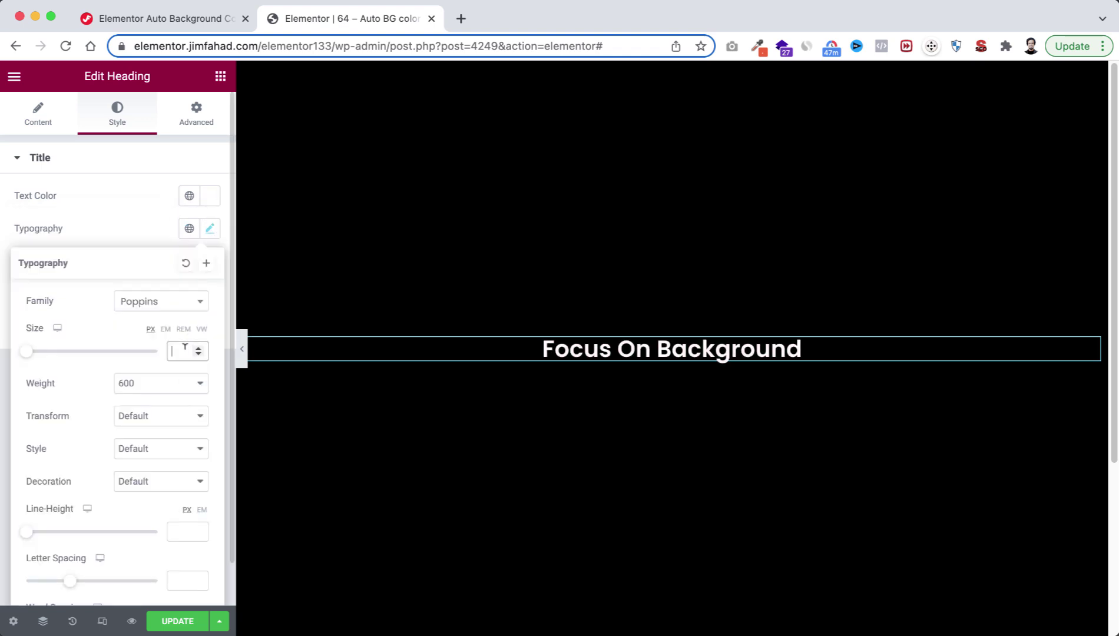
pyautogui.click(187, 351)
pyautogui.write('68')
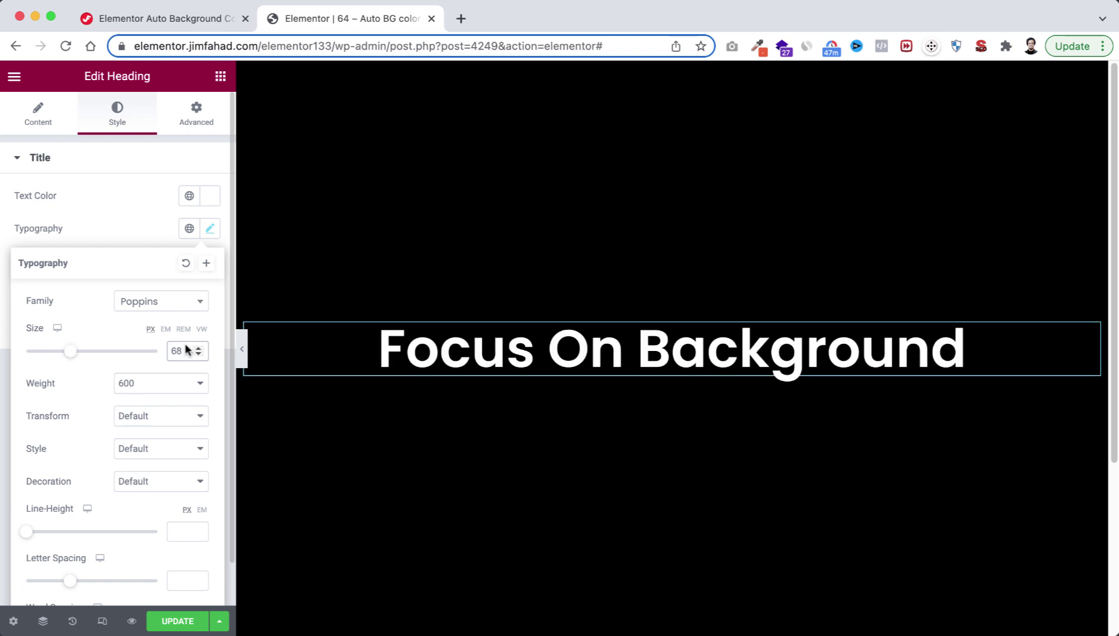
# Add a centered text paragraph below the heading with the pasted background-trick text.
pyautogui.click(220, 76)
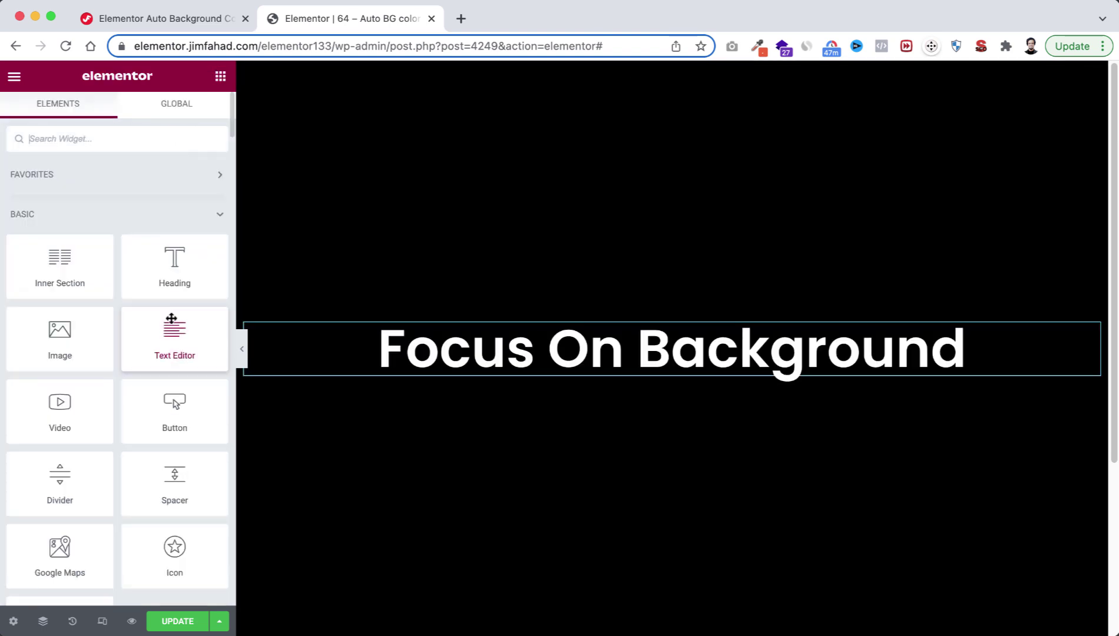
pyautogui.moveTo(171, 321); pyautogui.dragTo(538, 384)
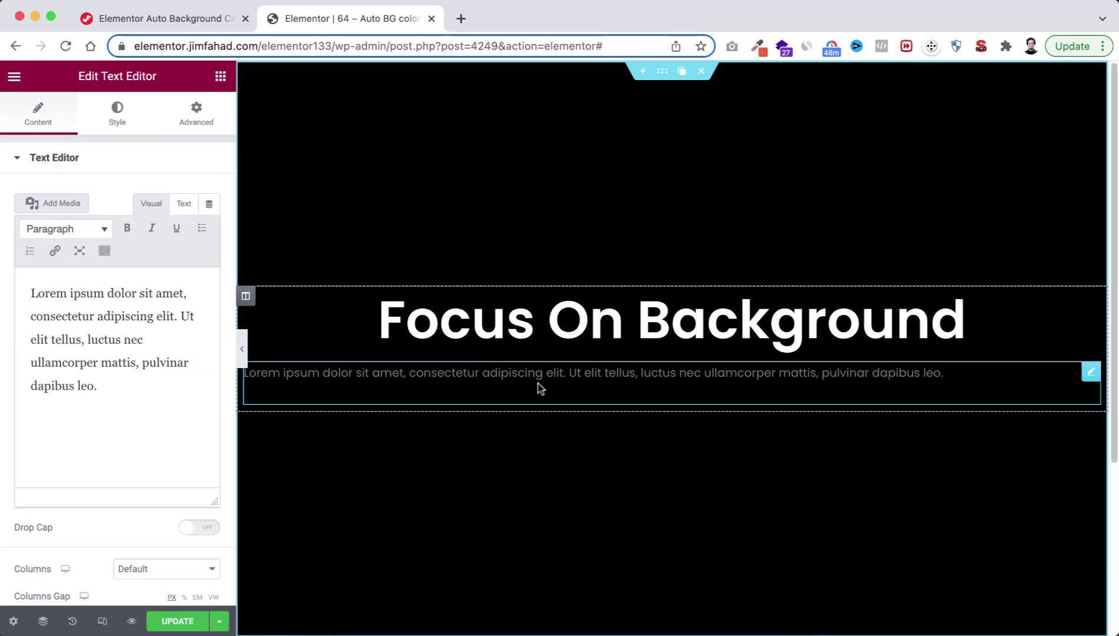
pyautogui.press('super+a')
pyautogui.write("You can apply this trick to change any background color. Any column, another widget,even button's background color.")
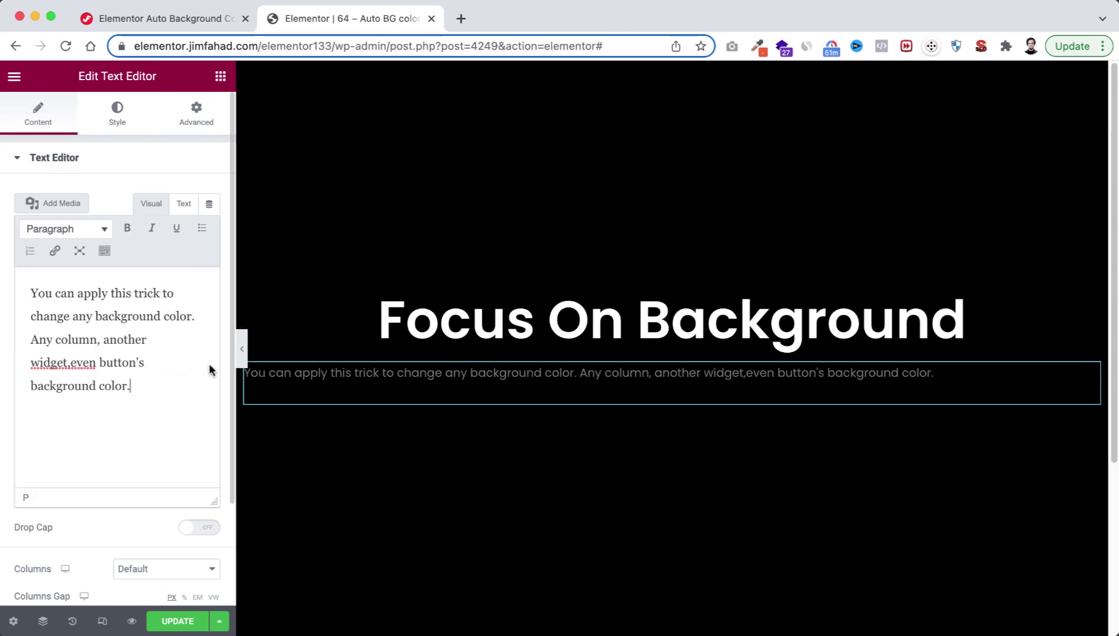
pyautogui.click(121, 118)
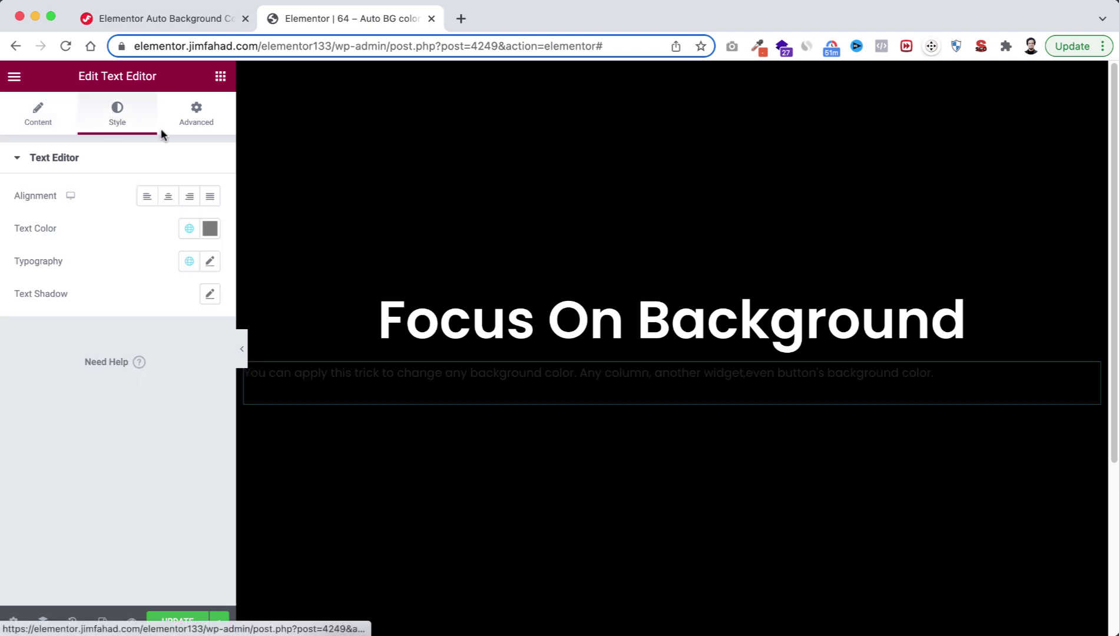
pyautogui.click(167, 199)
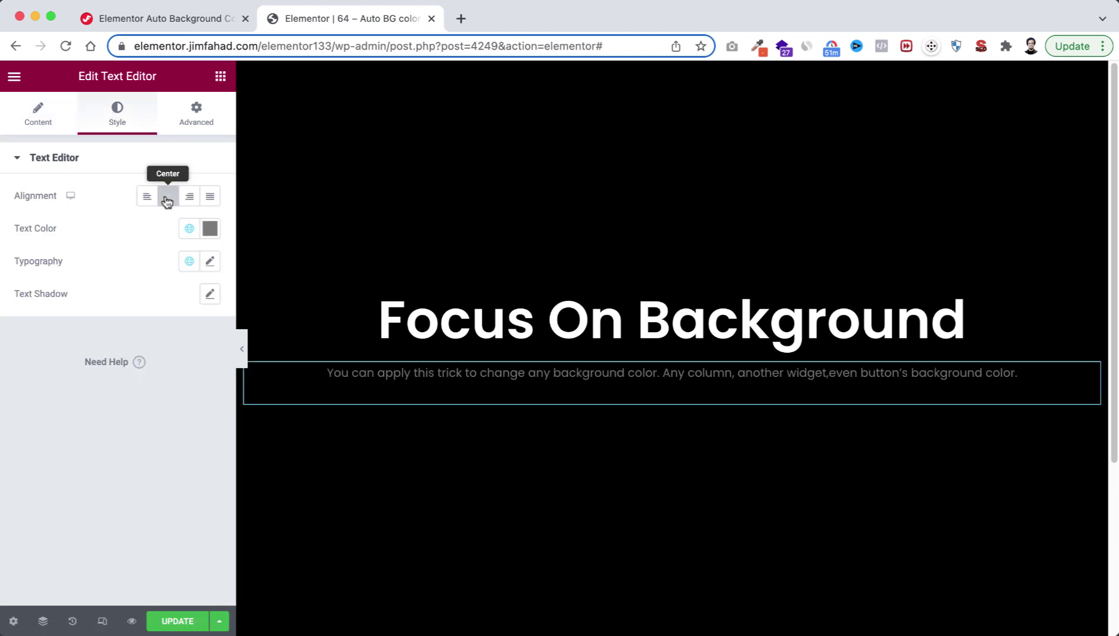
# Set the paragraph's typography size to 22 and its text color to white.
pyautogui.click(211, 261)
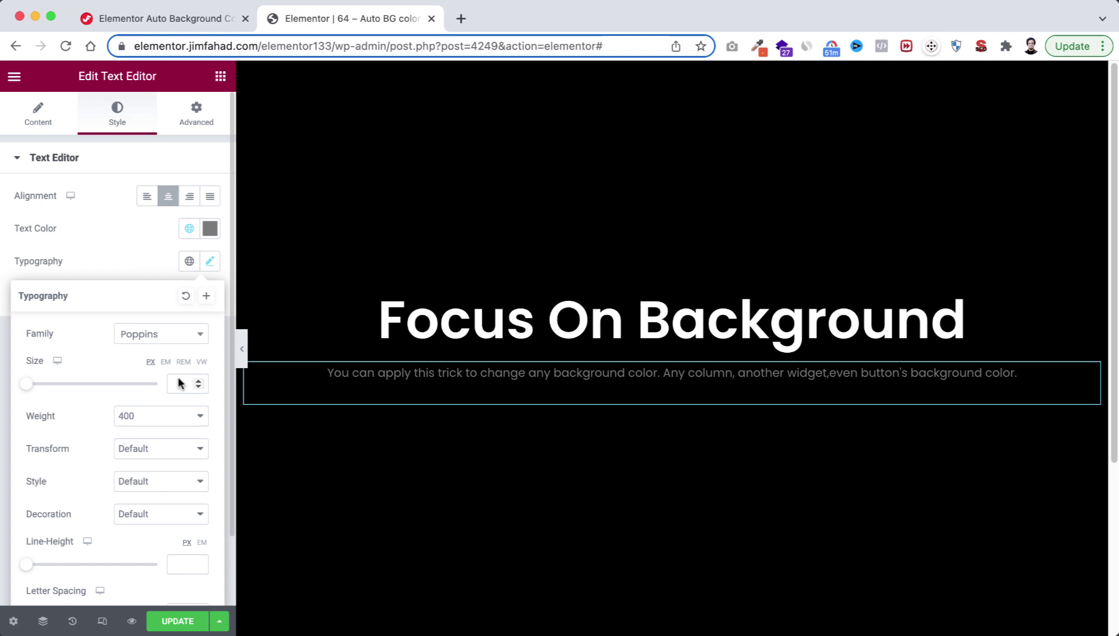
pyautogui.click(179, 384)
pyautogui.write('22')
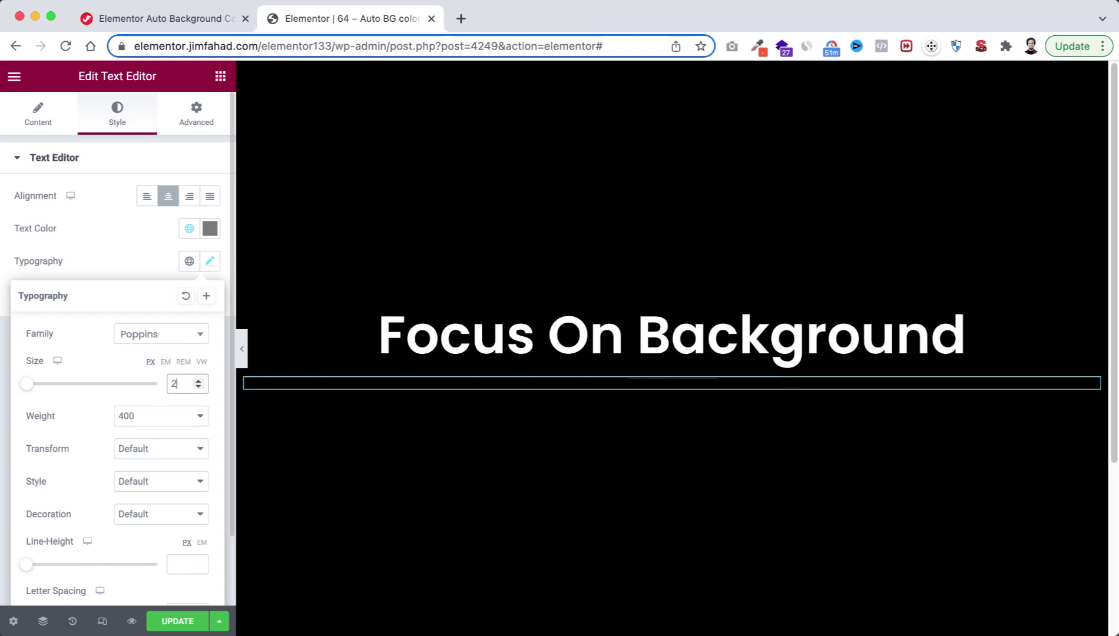
pyautogui.click(203, 231)
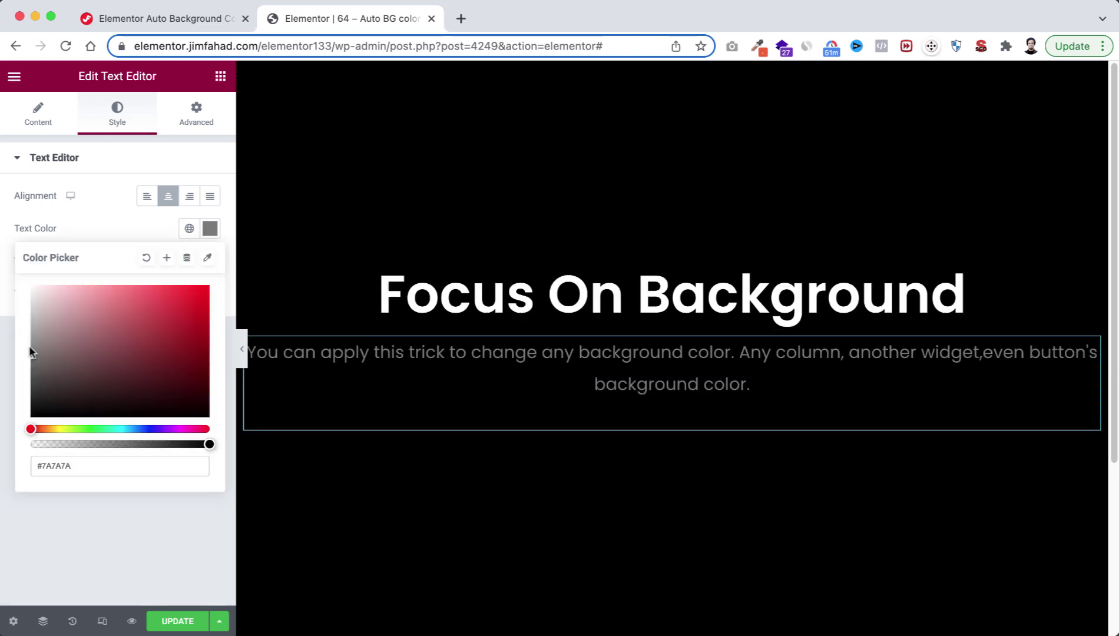
pyautogui.click(32, 288)
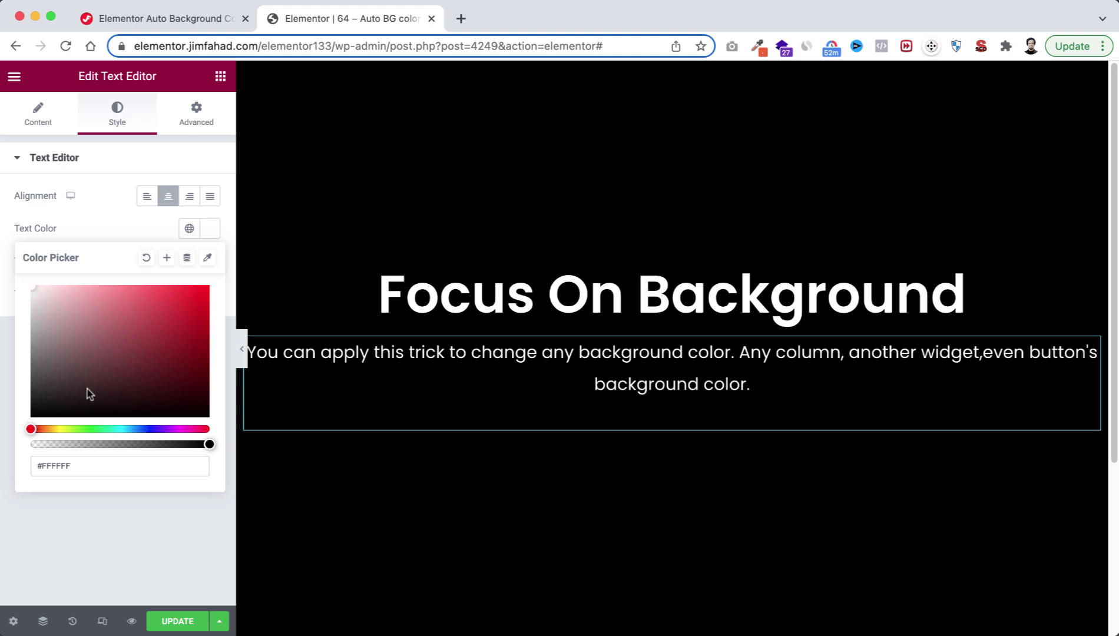
# Unlink the paragraph's margins and set the bottom margin to -40.
pyautogui.click(195, 109)
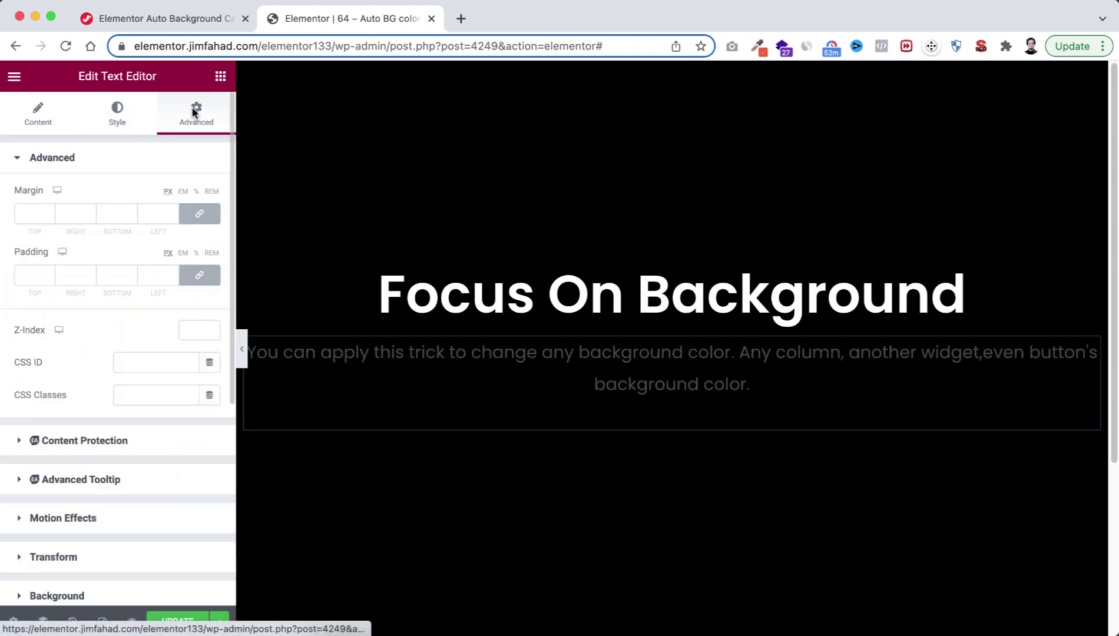
pyautogui.click(206, 213)
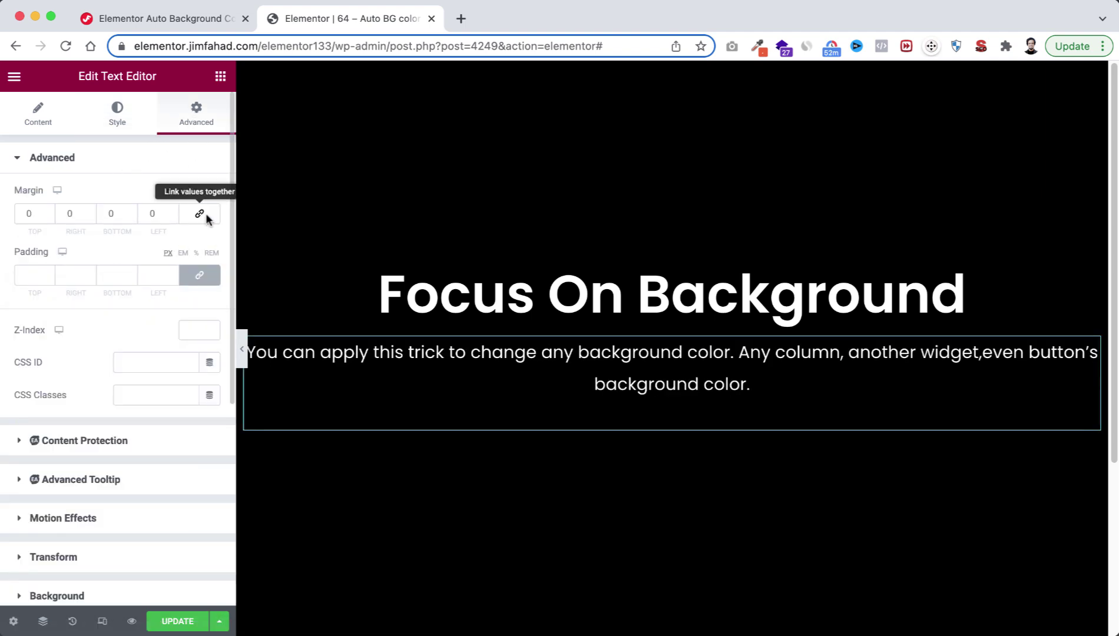
pyautogui.click(119, 213)
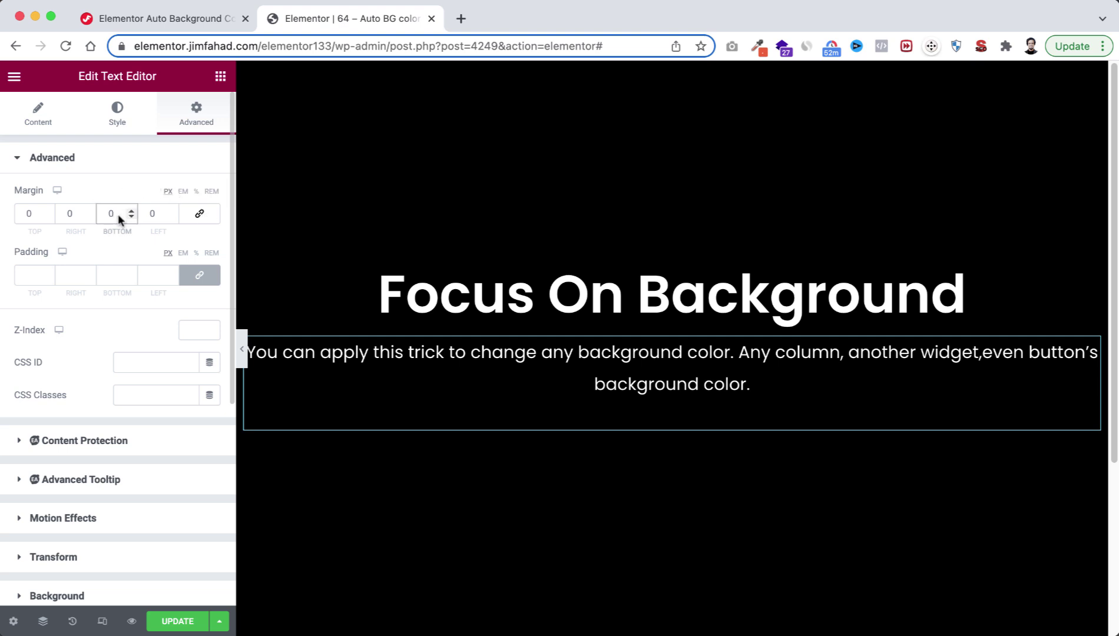
pyautogui.press('BackSpace')
pyautogui.write('-40')
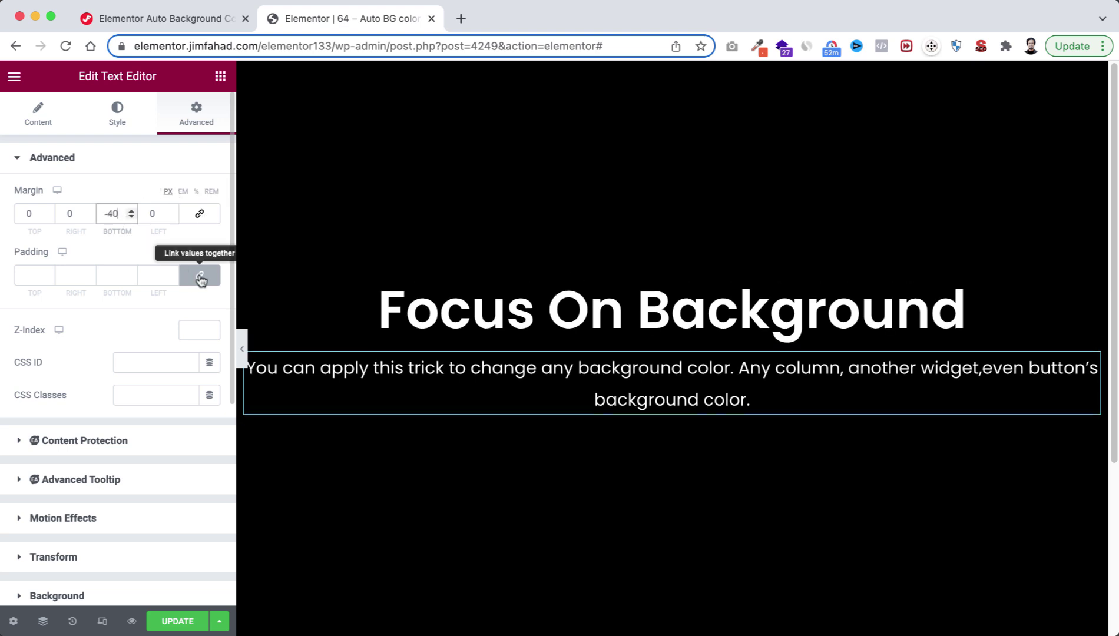
# Unlink the paragraph's padding and set right and left padding to 20%.
pyautogui.click(201, 277)
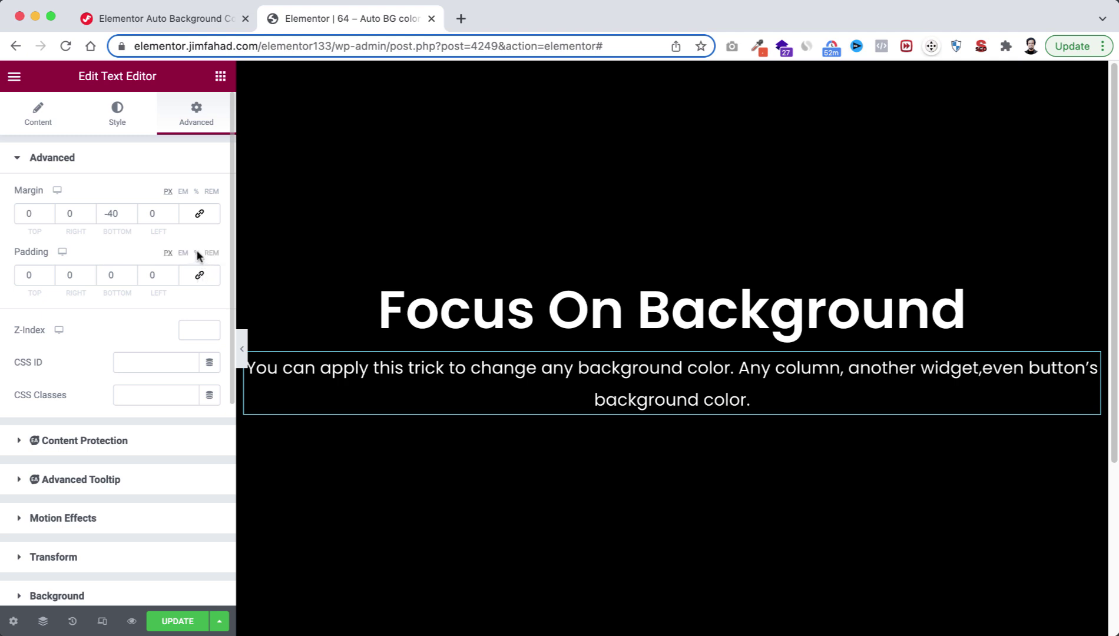
pyautogui.click(196, 252)
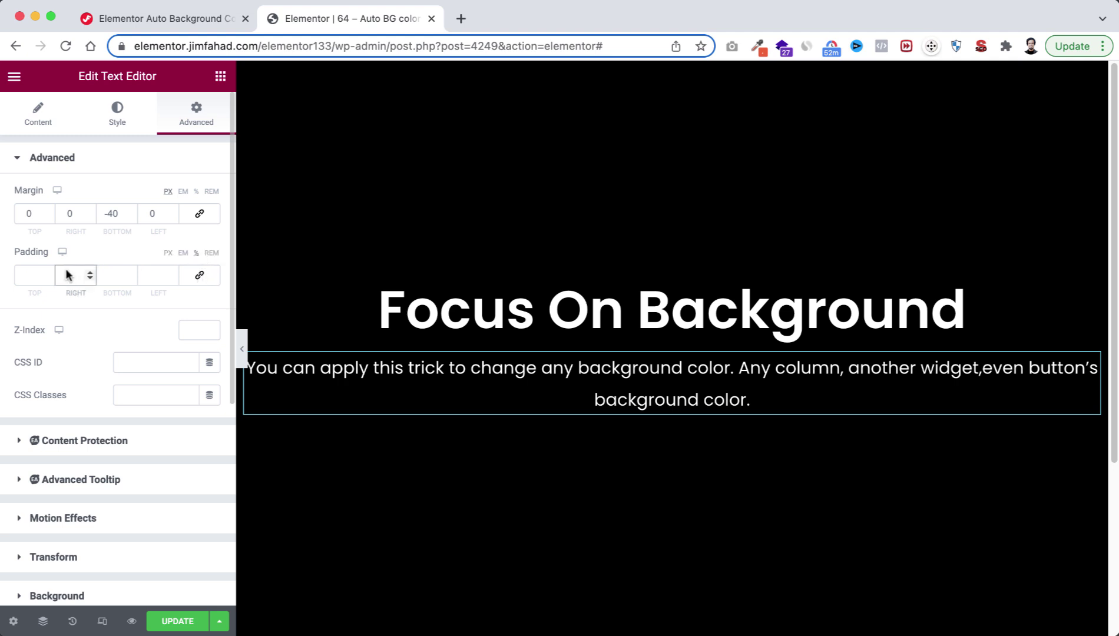
pyautogui.click(71, 275)
pyautogui.write('20')
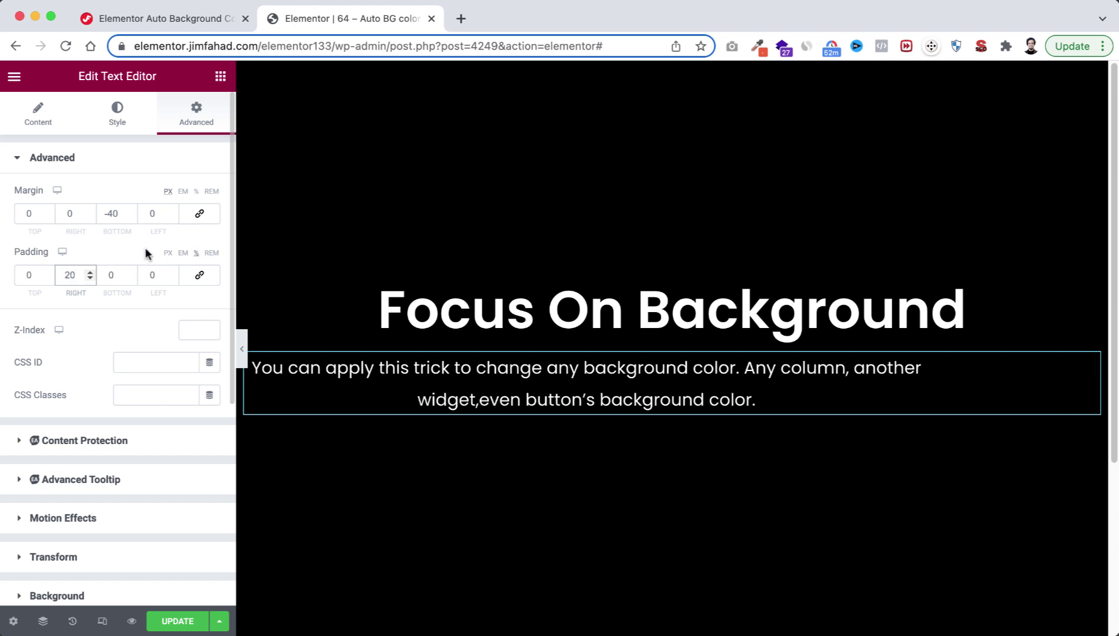
pyautogui.click(155, 275)
pyautogui.write('20')
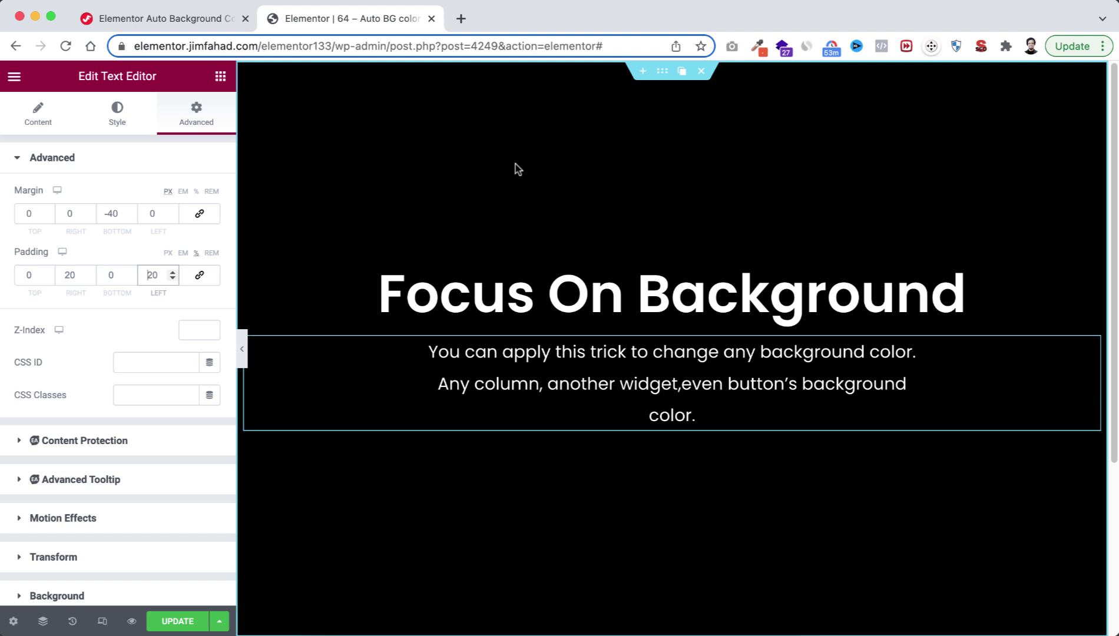
# Select the section and expand Custom CSS under its Advanced settings.
pyautogui.click(666, 70)
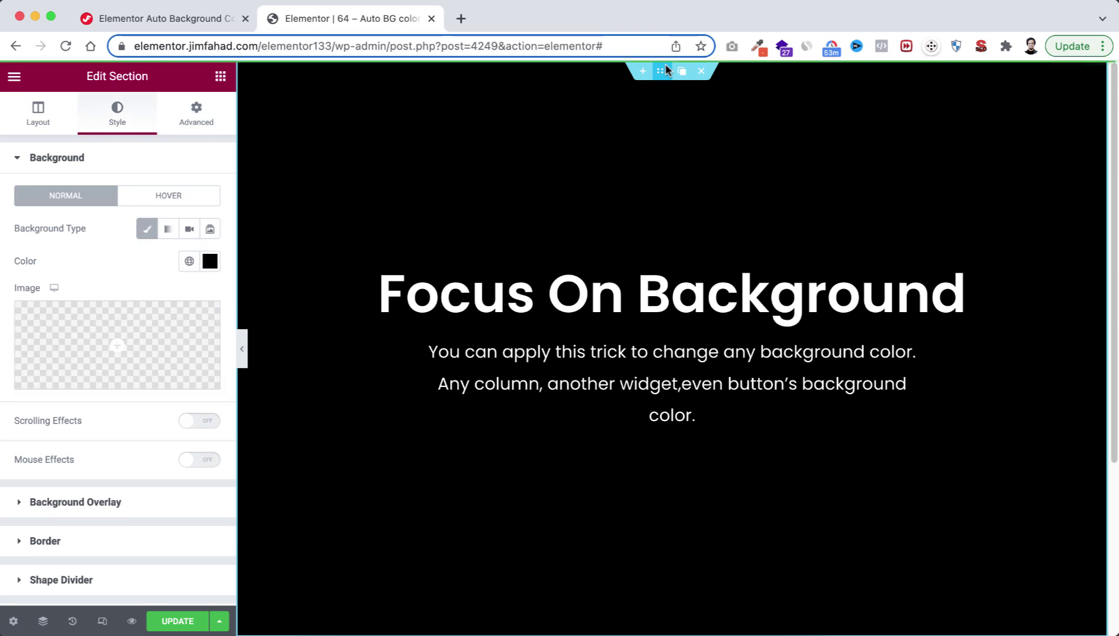
pyautogui.click(185, 110)
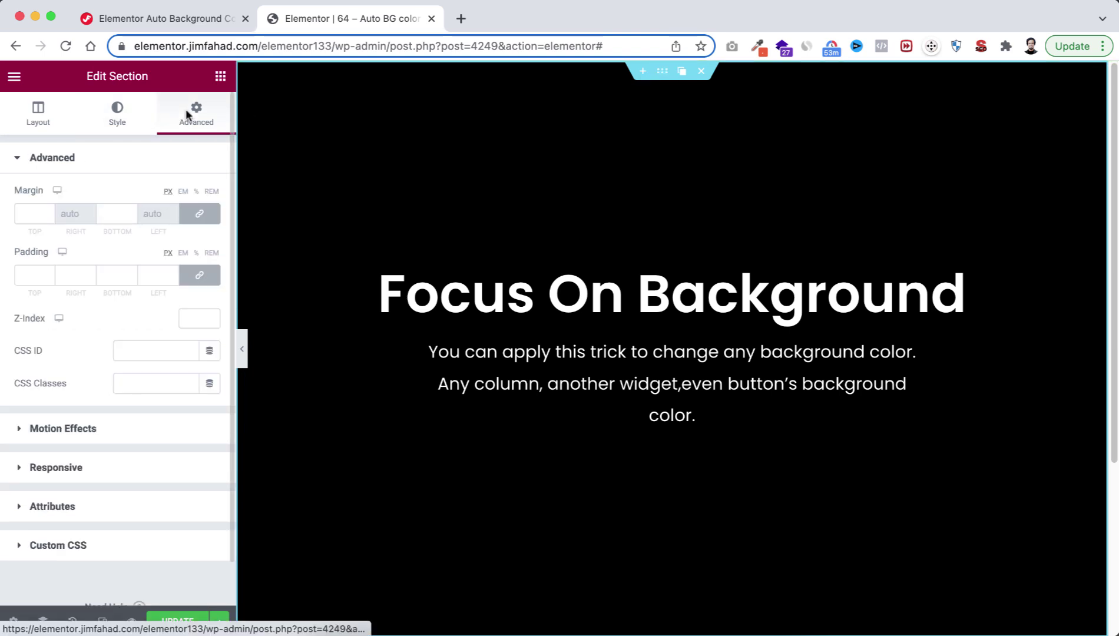
pyautogui.click(102, 545)
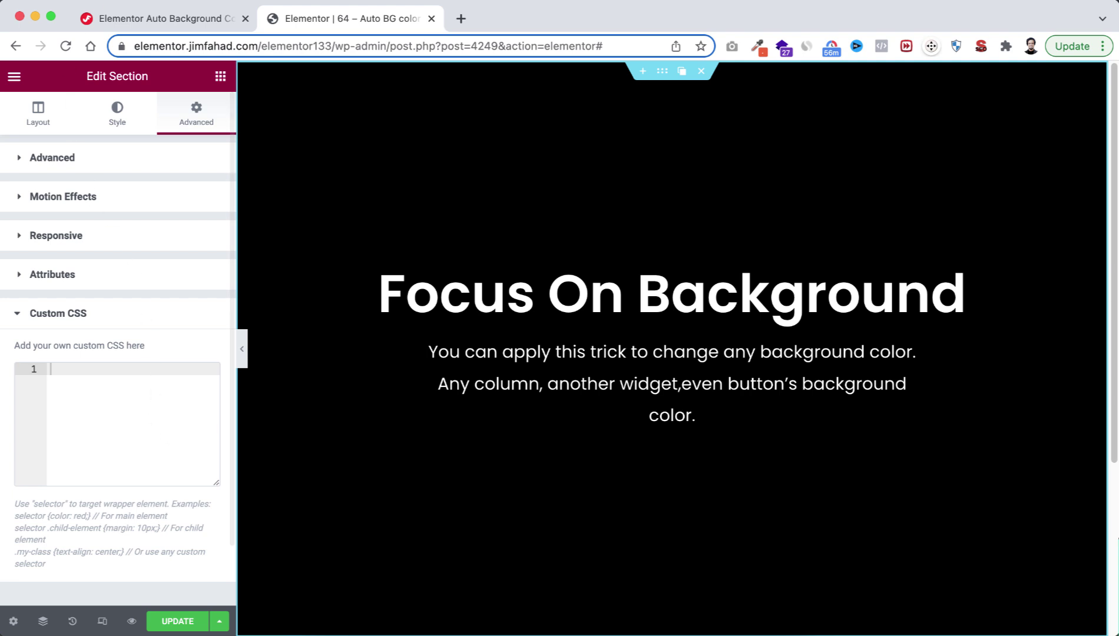
# Highlight the Auto Background Color Changing CSS on the tutorial page, then return to Elementor.
pyautogui.click(152, 26)
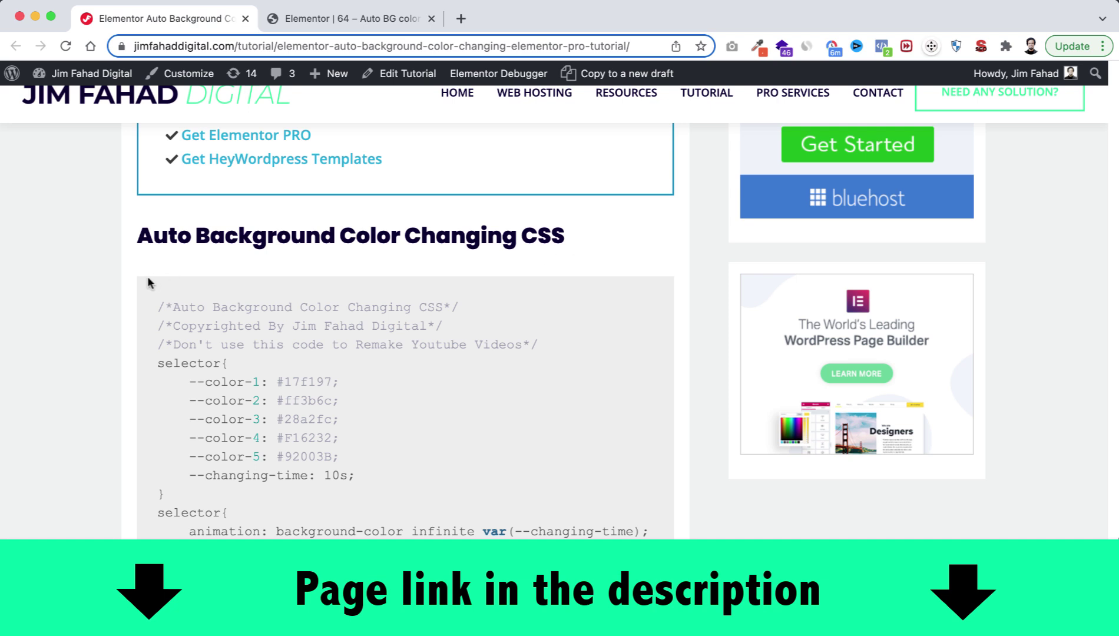
pyautogui.moveTo(147, 277); pyautogui.dragTo(368, 573)
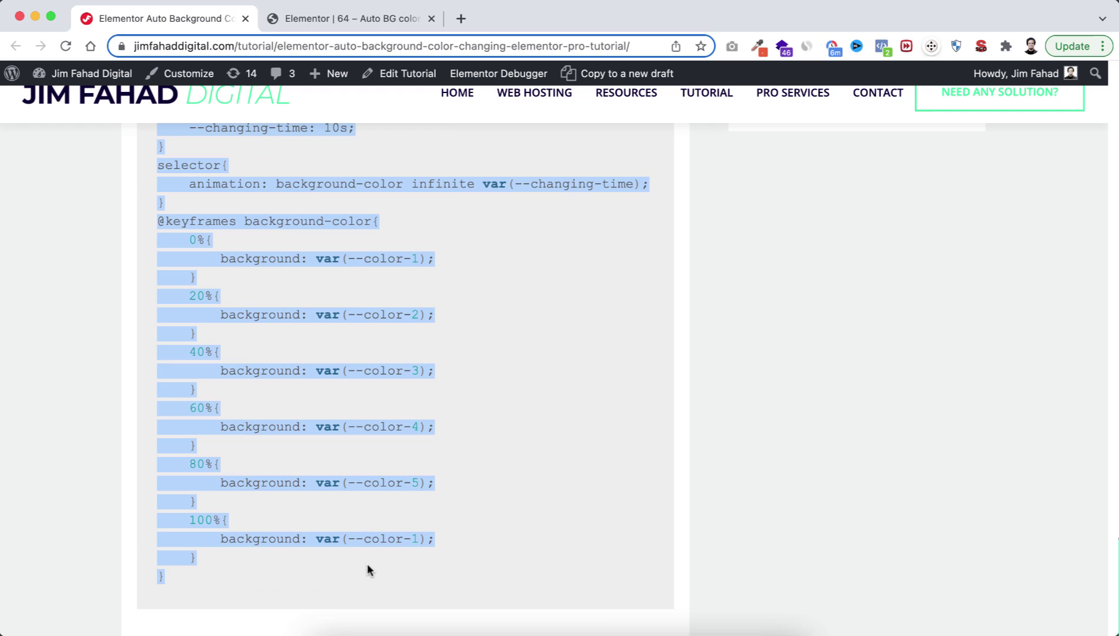
pyautogui.click(301, 20)
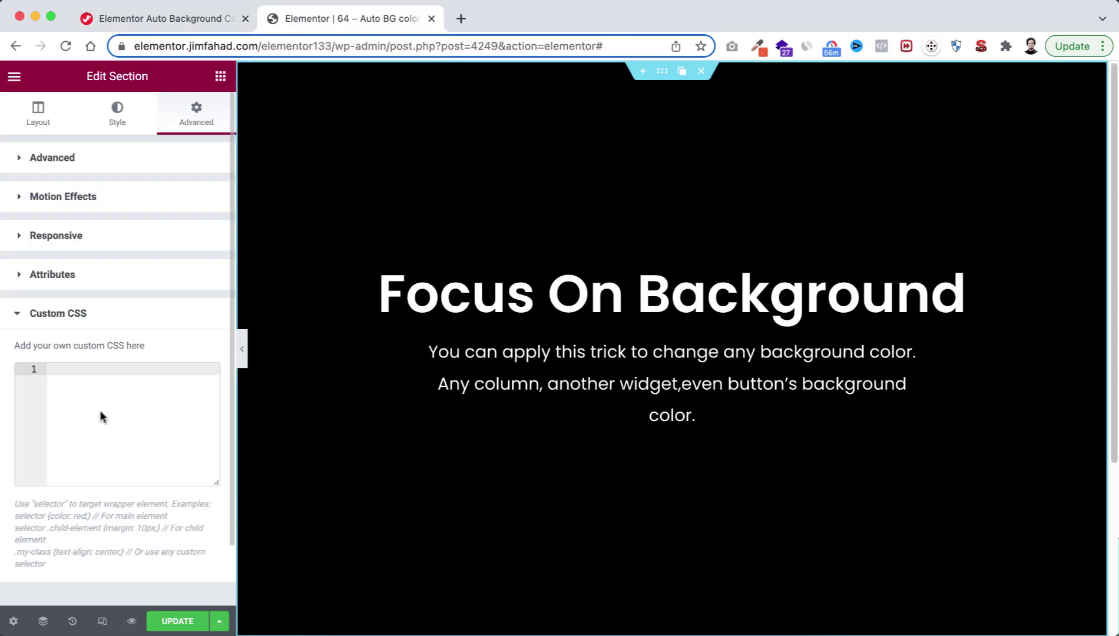
# Paste the colour-changing CSS into Custom CSS and keep --changing-time at 10s.
pyautogui.press('super+v')
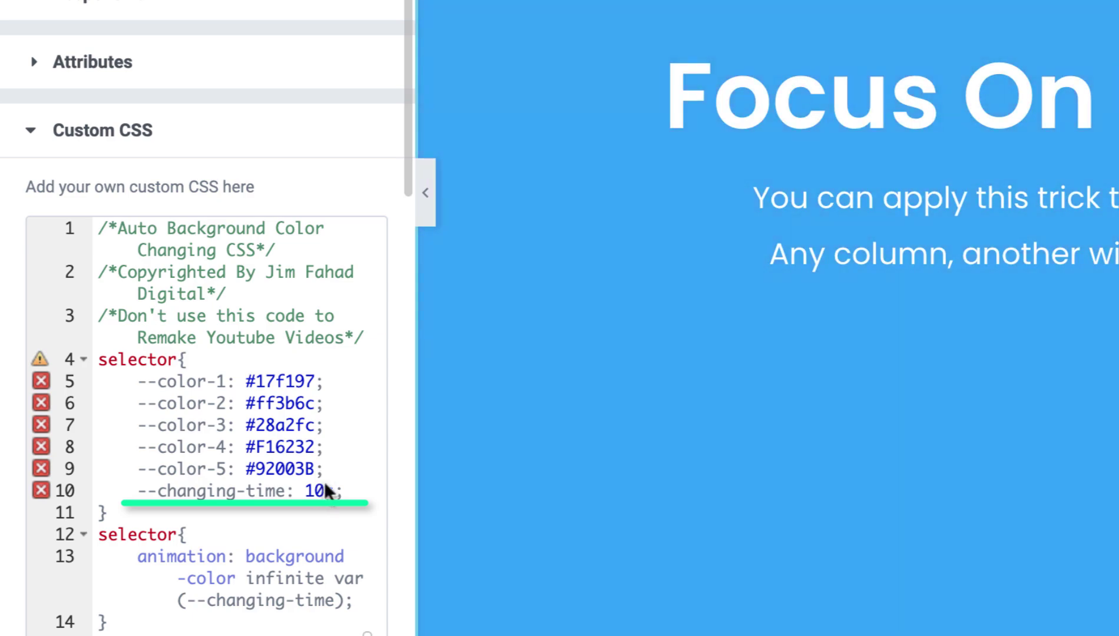
pyautogui.click(325, 491)
pyautogui.press('BackSpace')
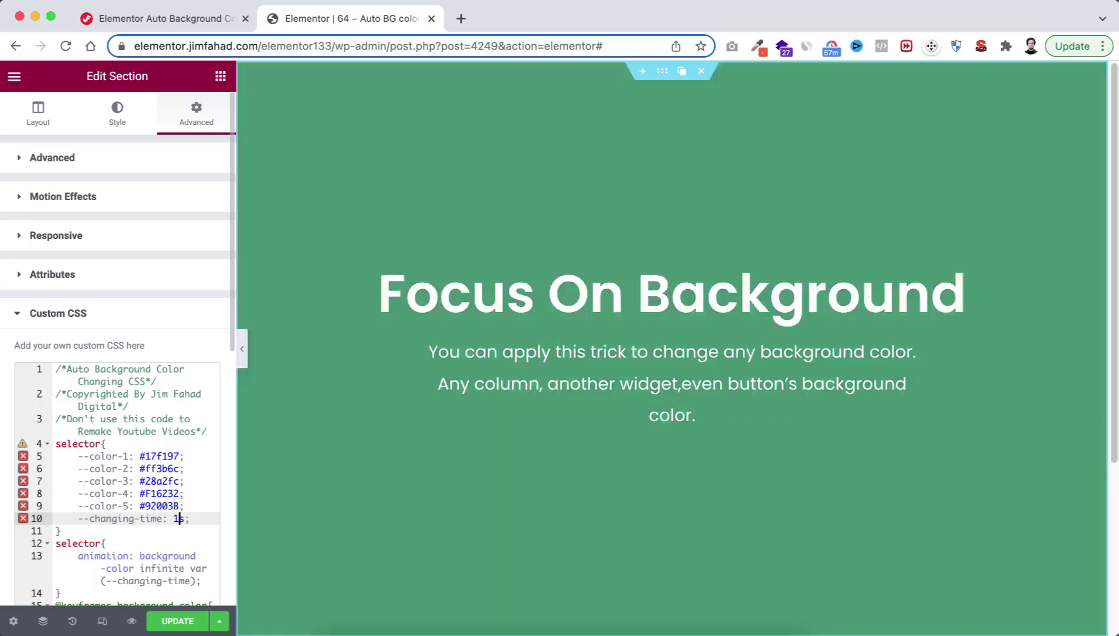
pyautogui.write('0')
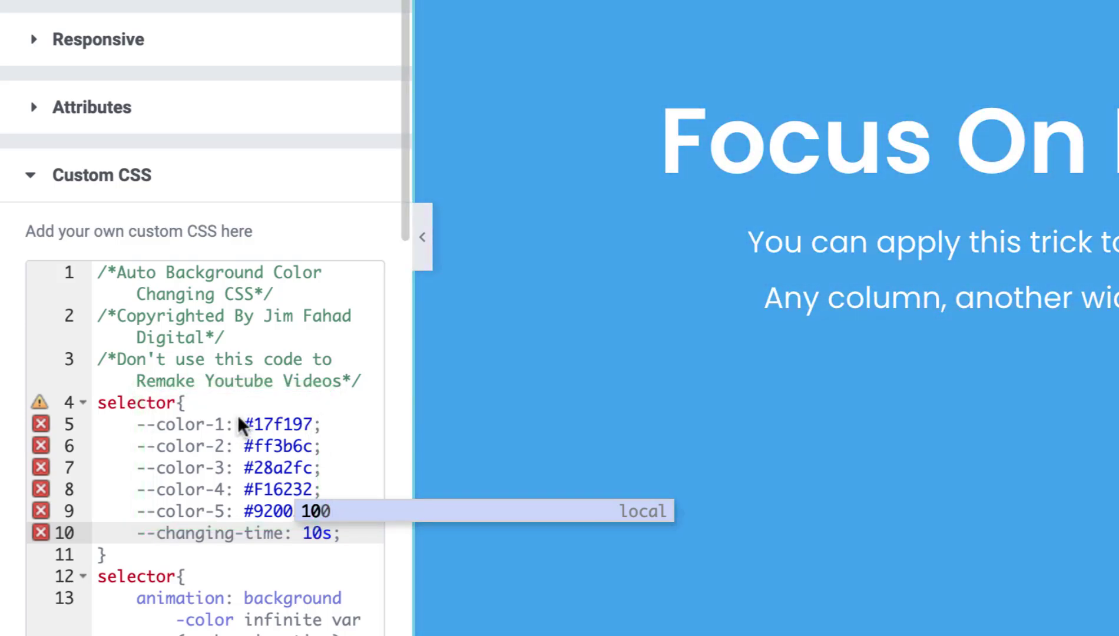
pyautogui.moveTo(243, 425); pyautogui.dragTo(310, 439)
pyautogui.press('super+c')
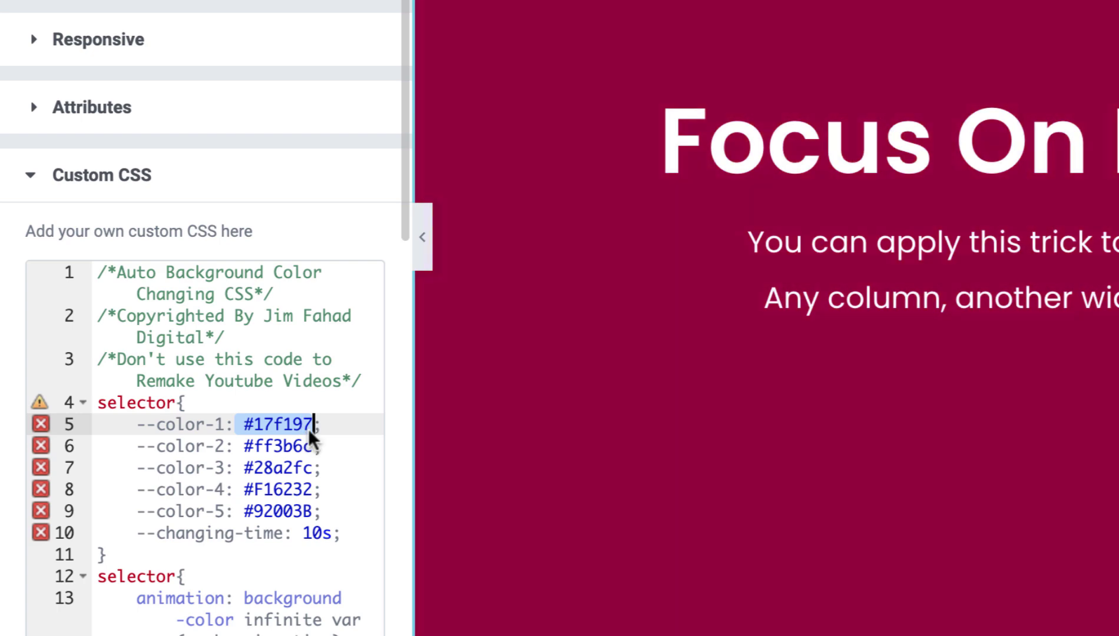
pyautogui.press('BackSpace')
pyautogui.write('#')
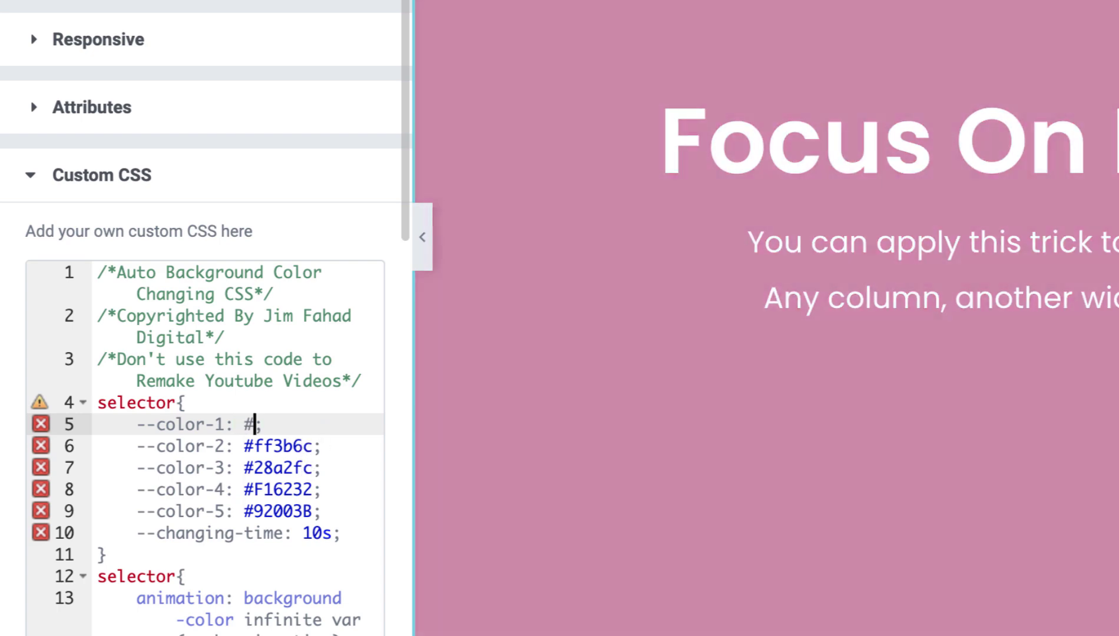
pyautogui.write('000000')
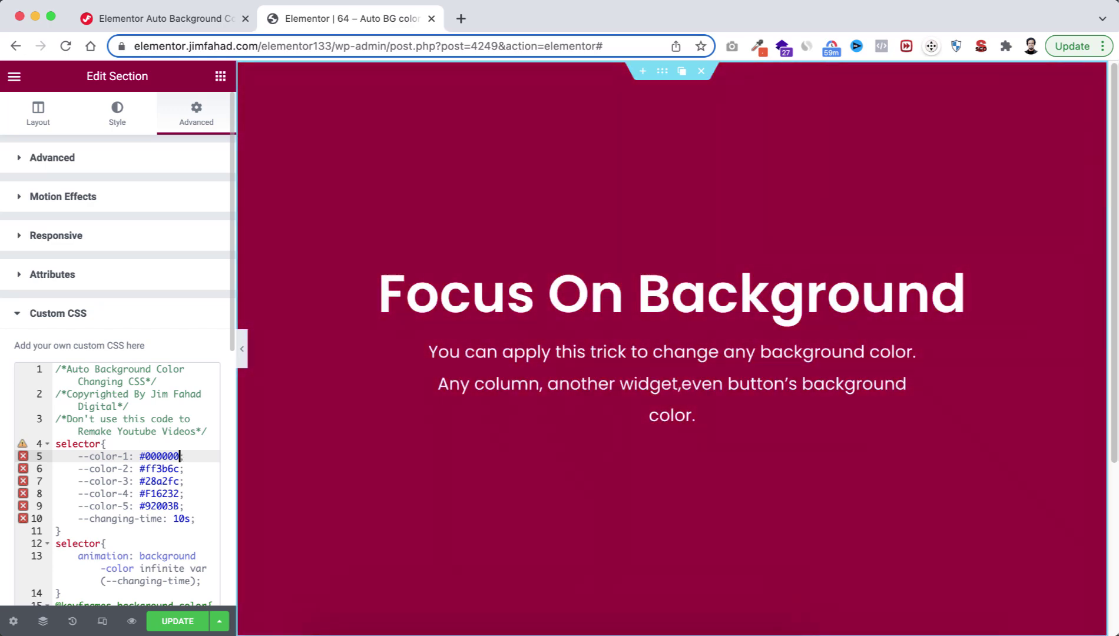
pyautogui.press('super+v')
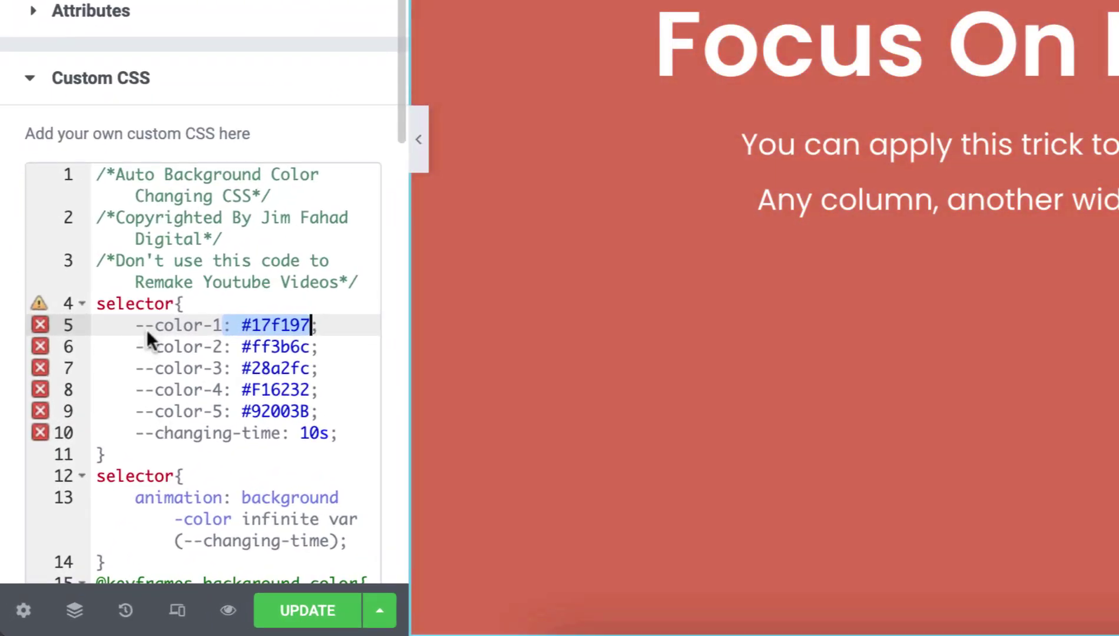